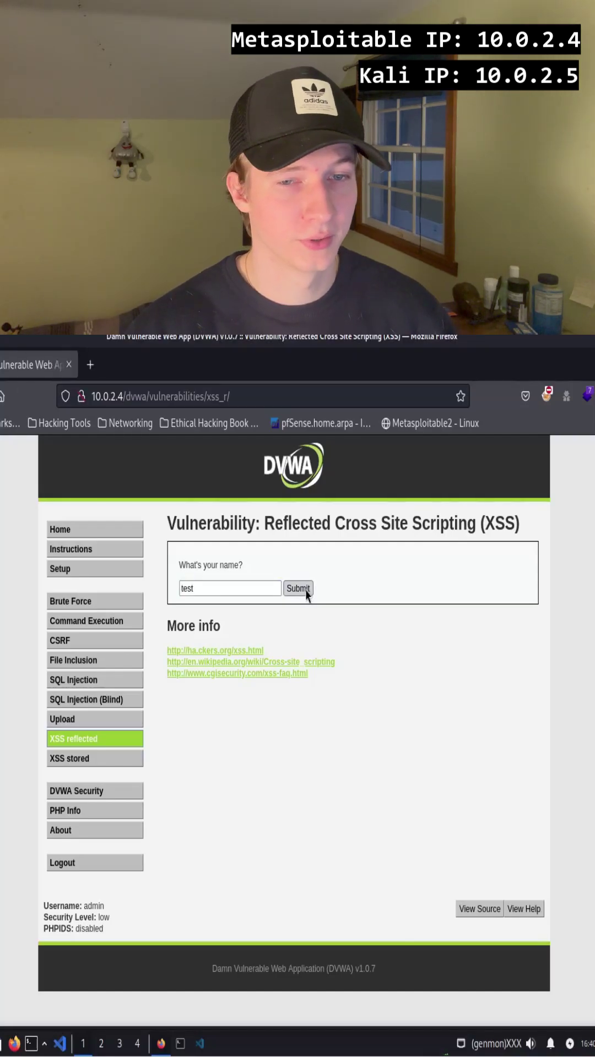
Step: Submit the name 'test' so DVWA greets 'Hello test', then refocus the name field
click(306, 593)
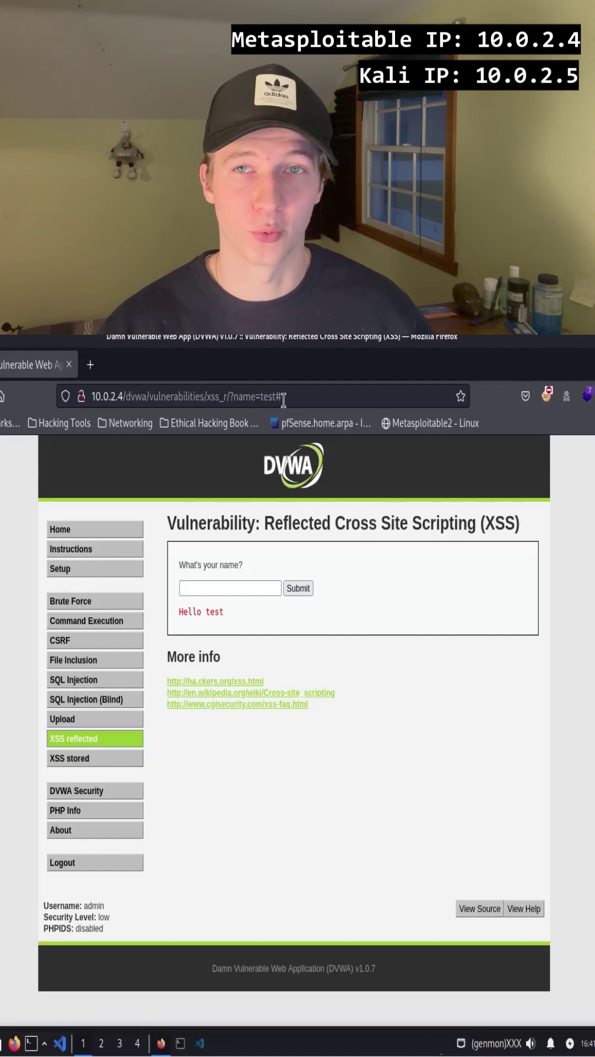
click(253, 590)
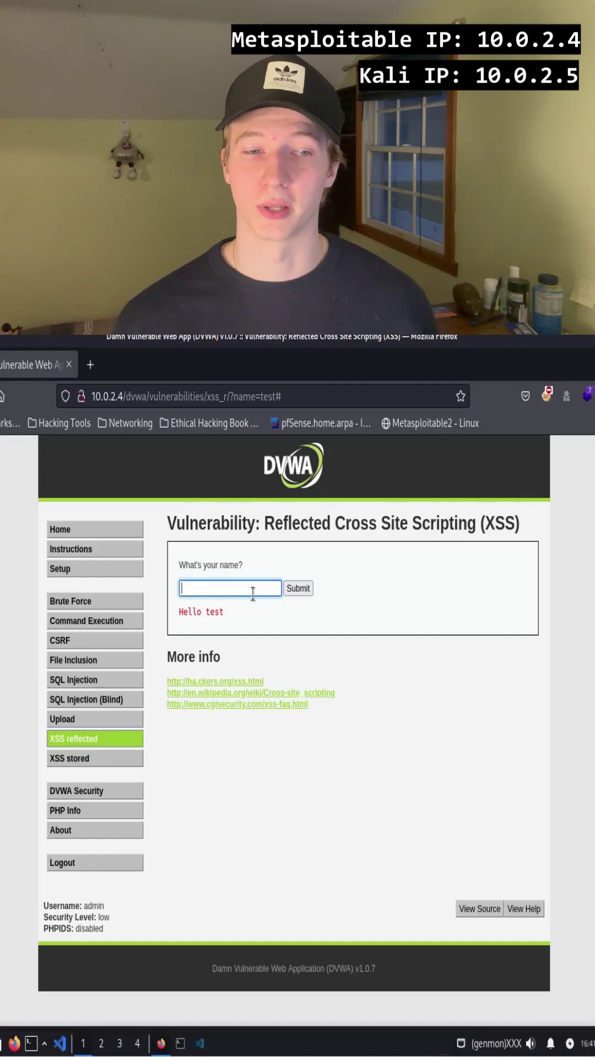
text(<script>alert("XSS")</script>)
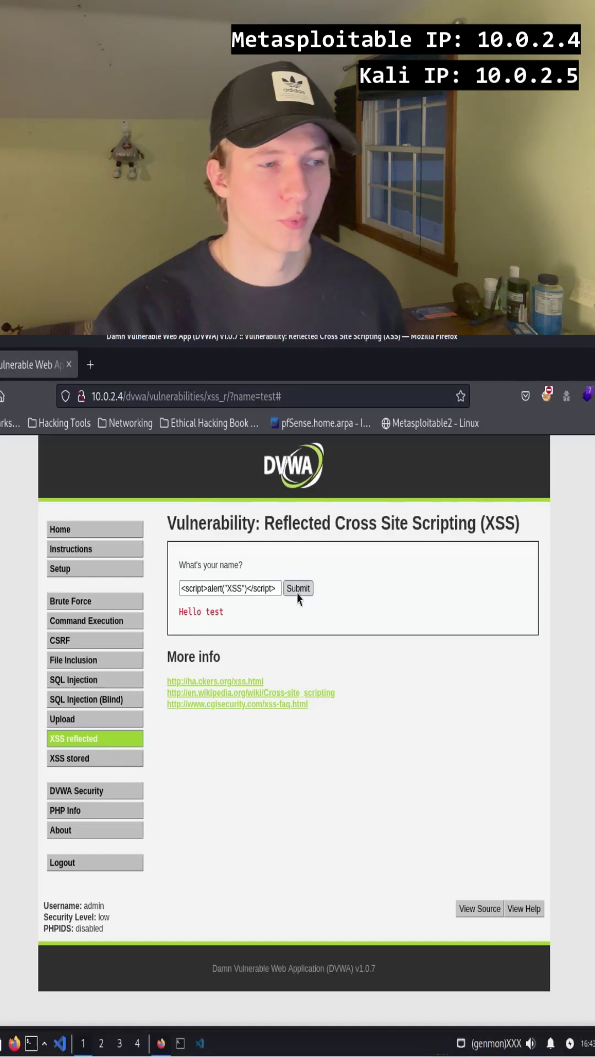
Step: Submit the payload <script>alert("XSS")</script> as the name, triggering the 'XSS' alert
click(298, 589)
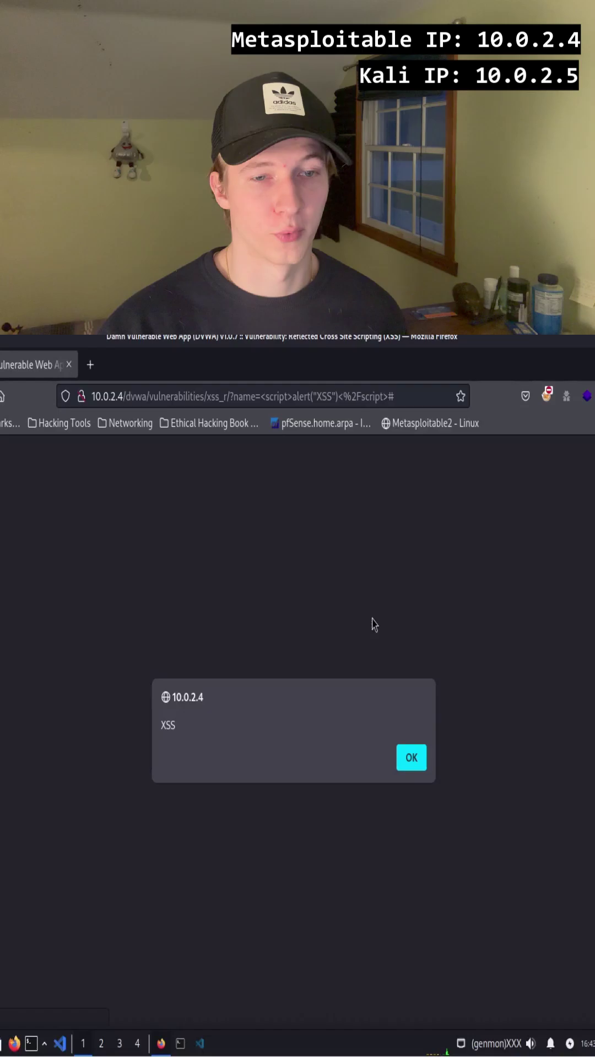
Step: Close the 'XSS' alert with OK, leaving the page greeting 'Hello'
click(412, 759)
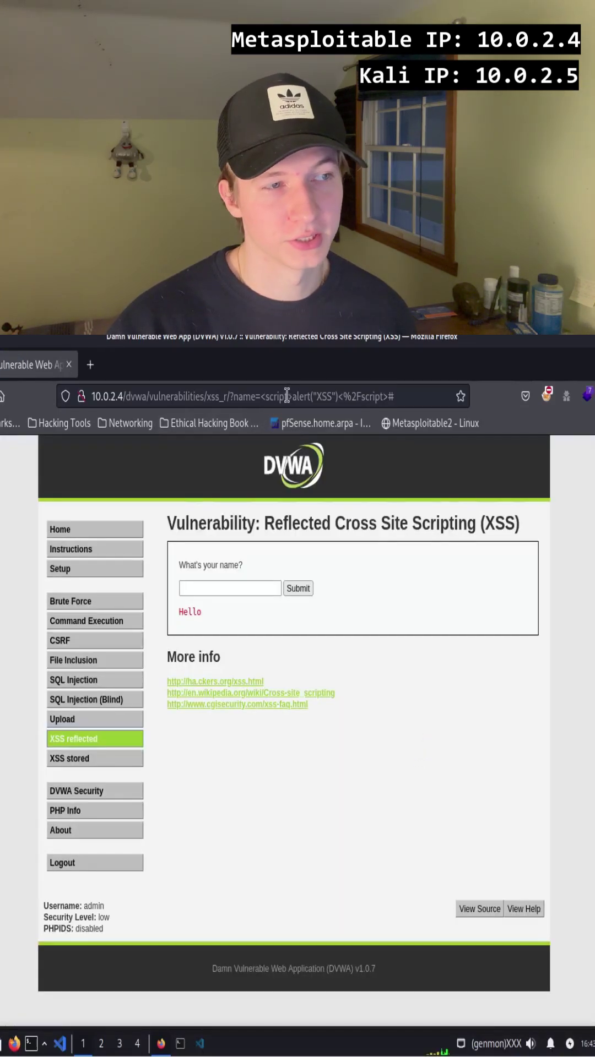